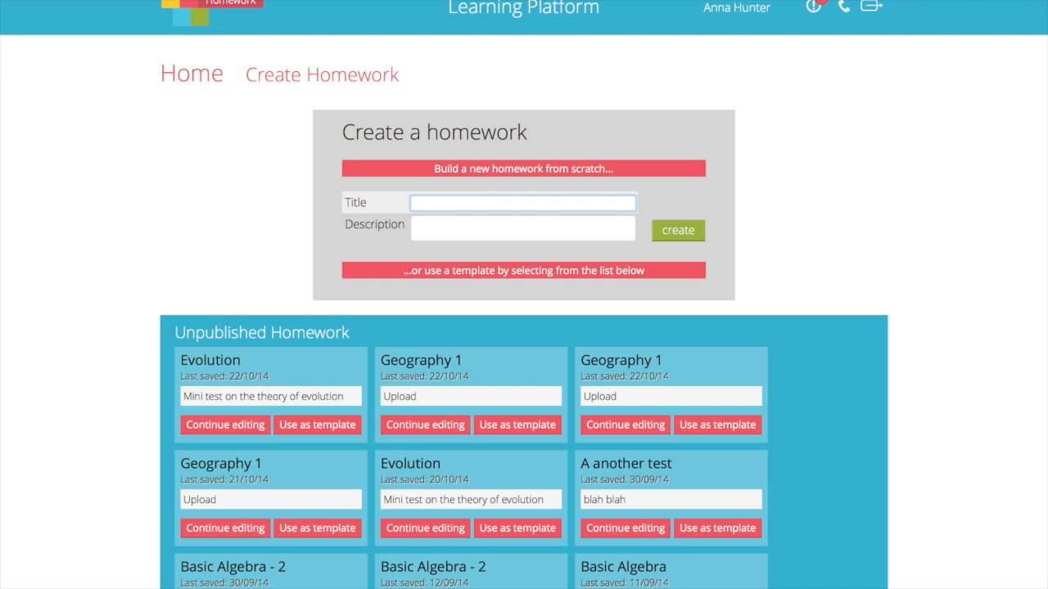
# - Create a new homework titled "Evolution" with the description "Mini test on the theory of evolution"
pyautogui.write('on')
pyautogui.press('Tab')
pyautogui.write('Mini test on ')
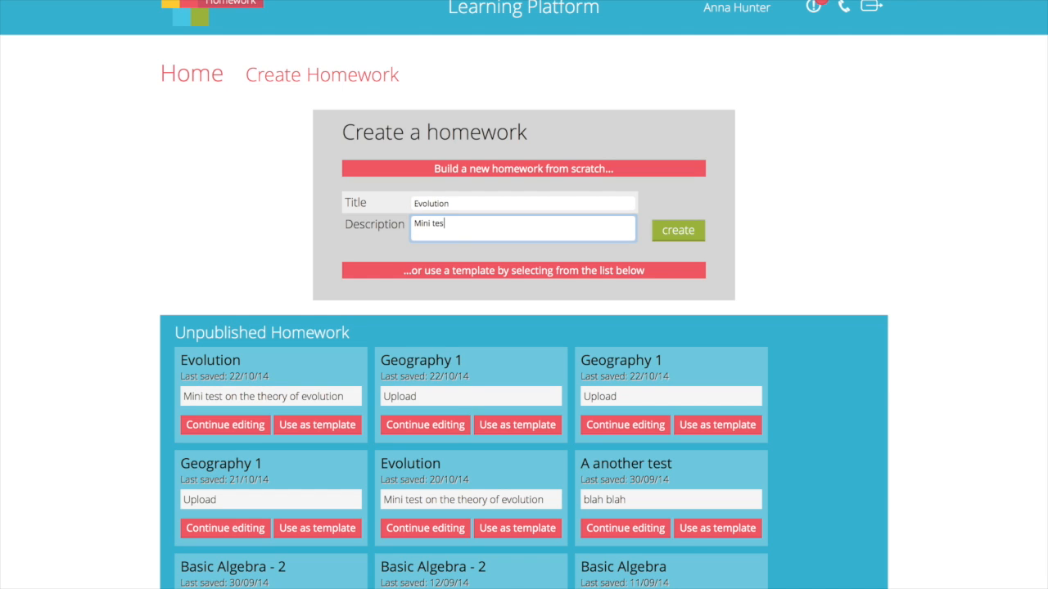
pyautogui.write('the theory of the')
pyautogui.press('BackSpace')
pyautogui.press('BackSpace')
pyautogui.press('BackSpace')
pyautogui.write('evolution')
pyautogui.click(686, 235)
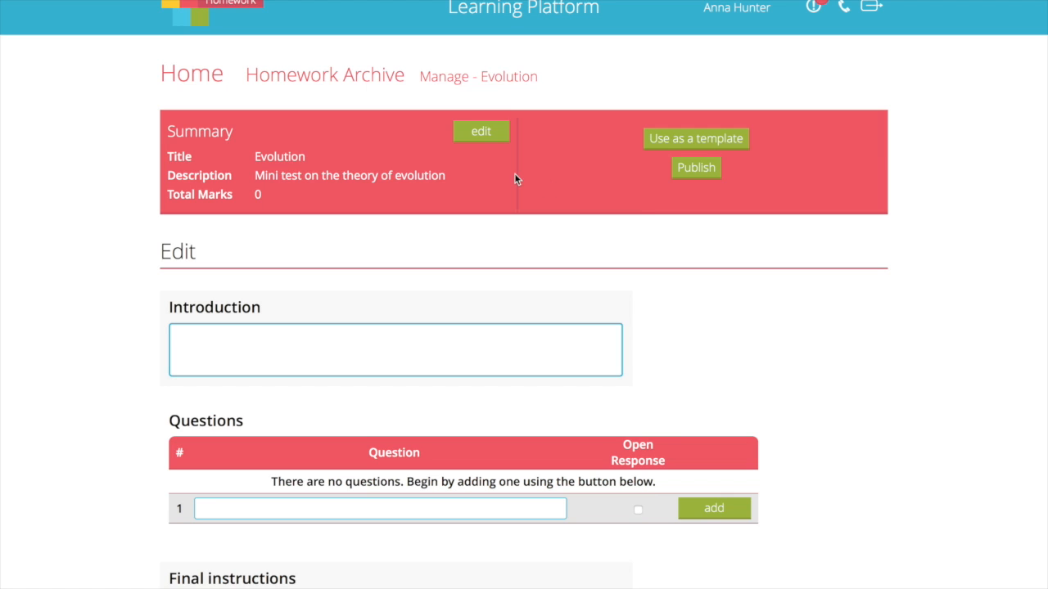
# - Set the homework's total marks to 10 and save the summary
pyautogui.click(480, 132)
pyautogui.click(350, 221)
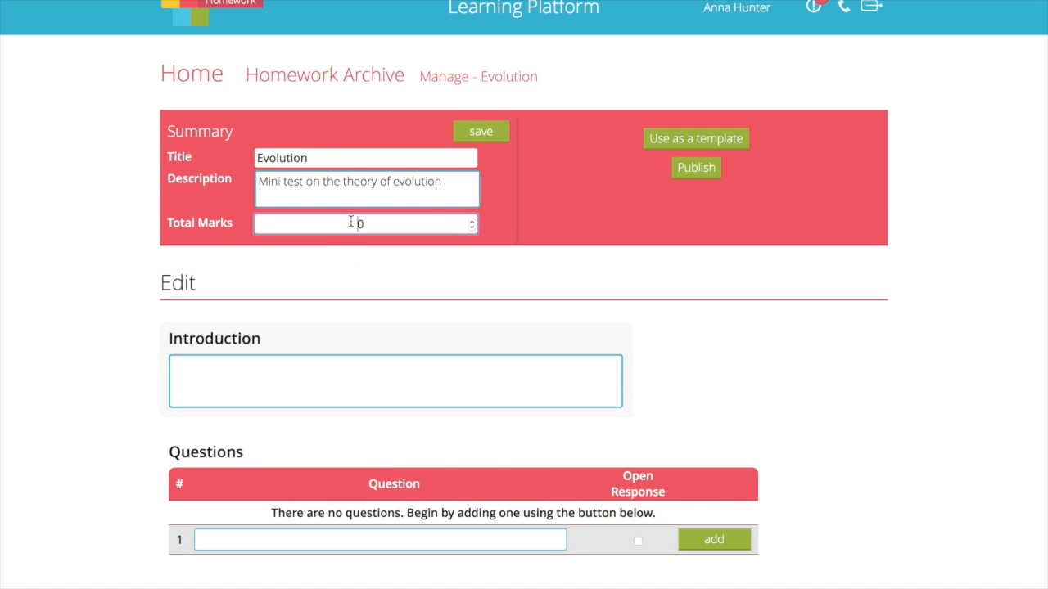
pyautogui.write('1')
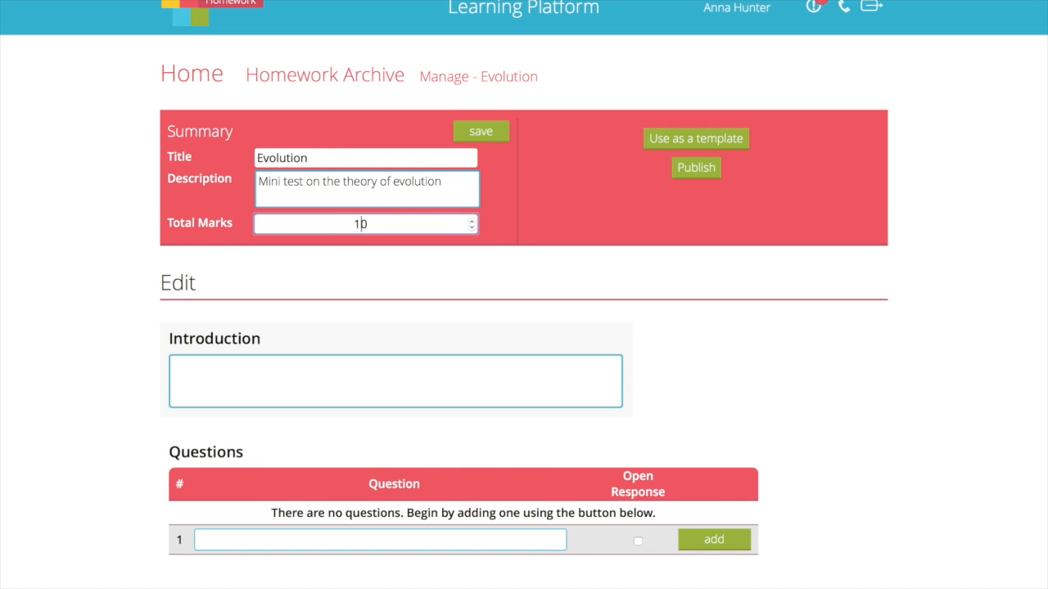
pyautogui.click(475, 138)
# - Enter "This is an individual assignment." as the introduction and save all homework changes
pyautogui.scroll(-2, 335, 308)
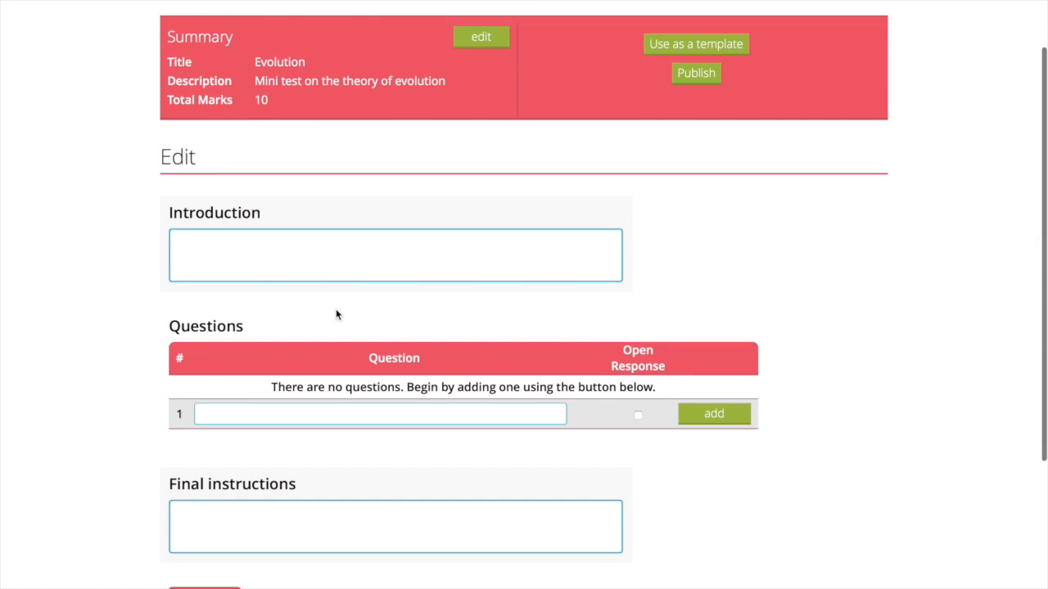
pyautogui.click(315, 244)
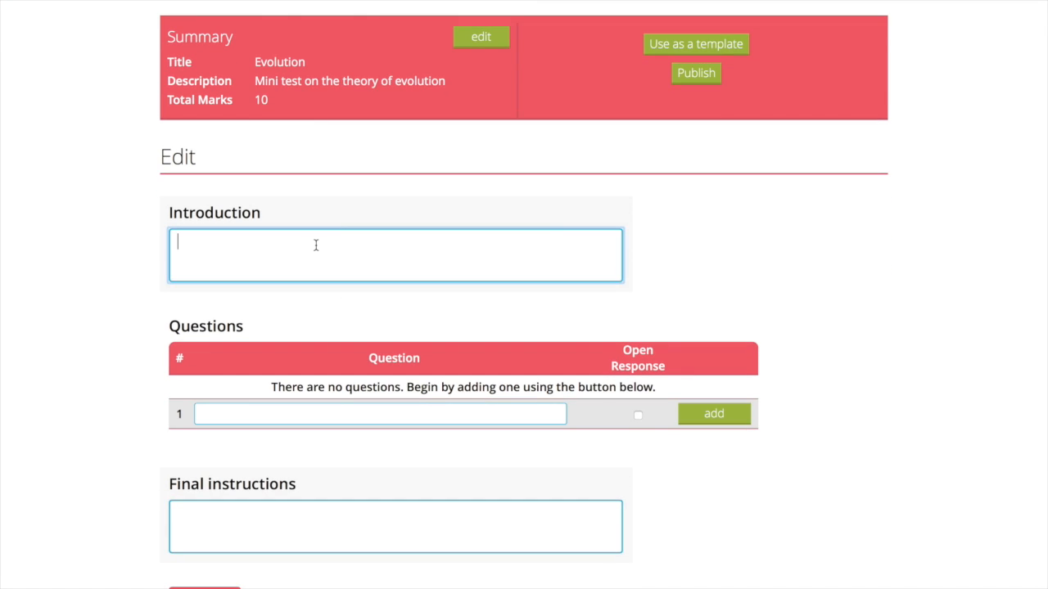
pyautogui.write('This is an indi')
pyautogui.press('BackSpace')
pyautogui.write('ividual ')
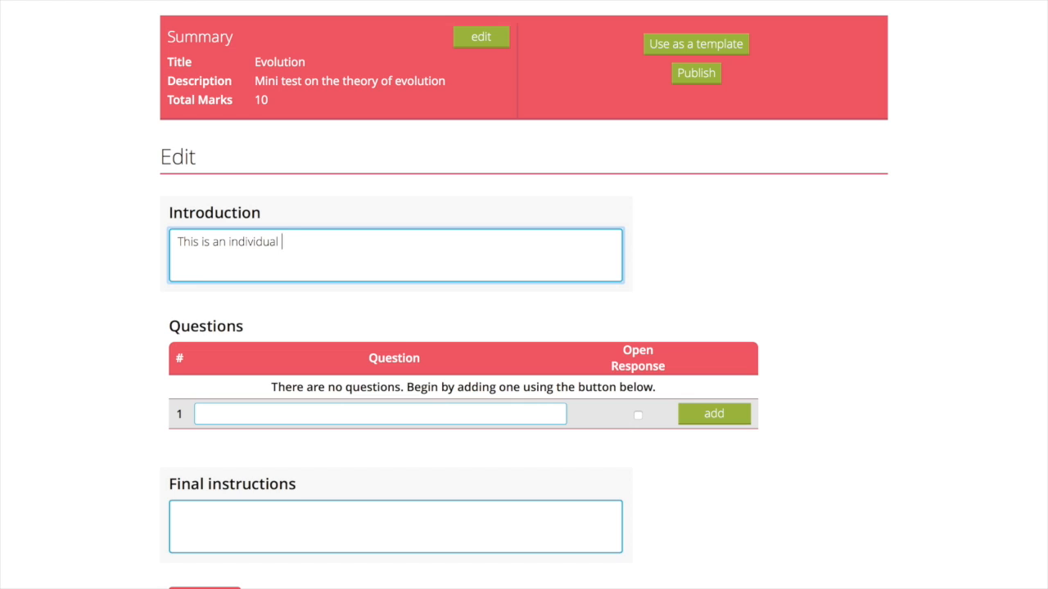
pyautogui.write('assignment.')
pyautogui.scroll(-5, 346, 298)
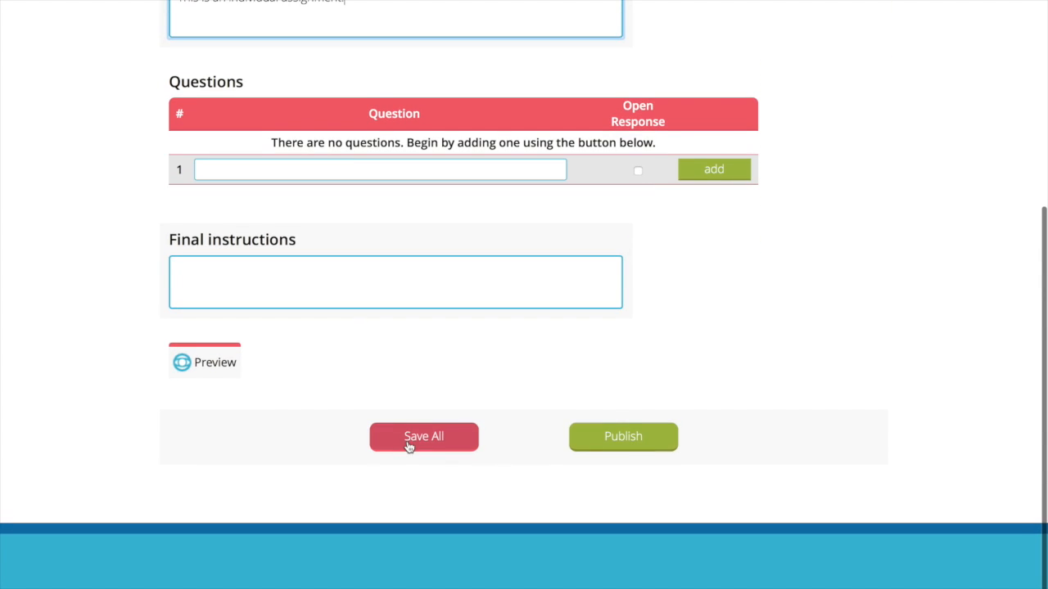
pyautogui.click(408, 442)
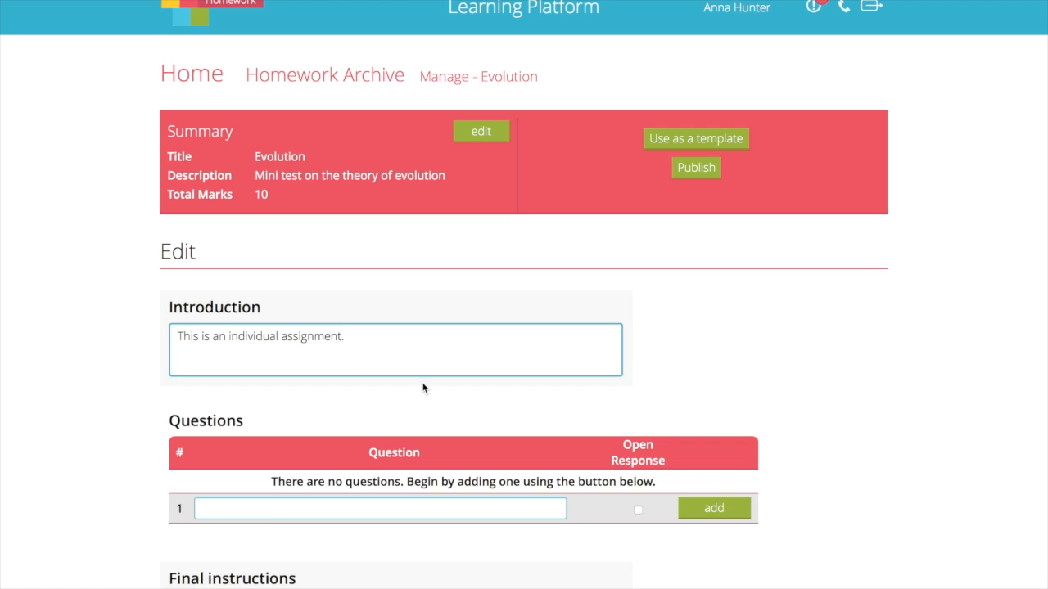
# - Add the question "According to Darwin's theory of evolution, how do new species evolve?" without open response
pyautogui.click(309, 513)
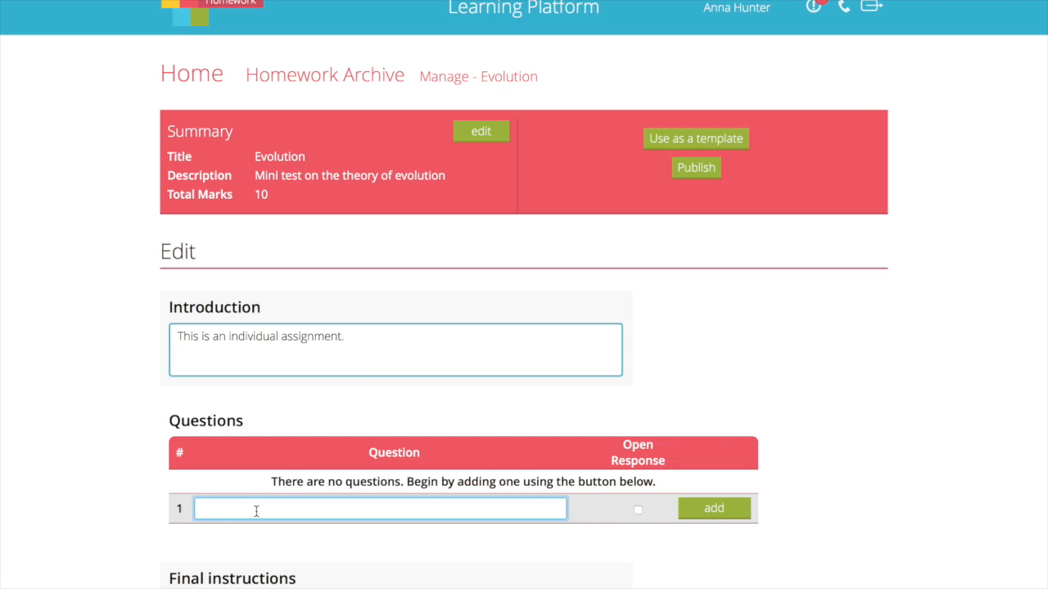
pyautogui.write("According to Darwin's theory of evolution, how do new species evolve?")
pyautogui.press('Right')
pyautogui.click(731, 509)
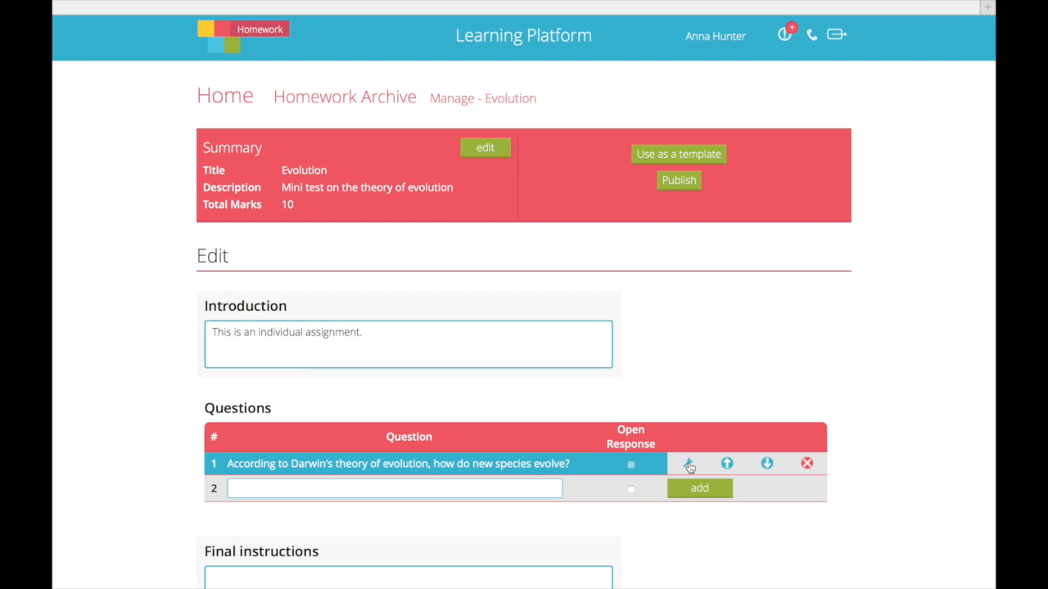
# - Open the Darwin question for editing and add the response choice "By artificial selection"
pyautogui.click(689, 465)
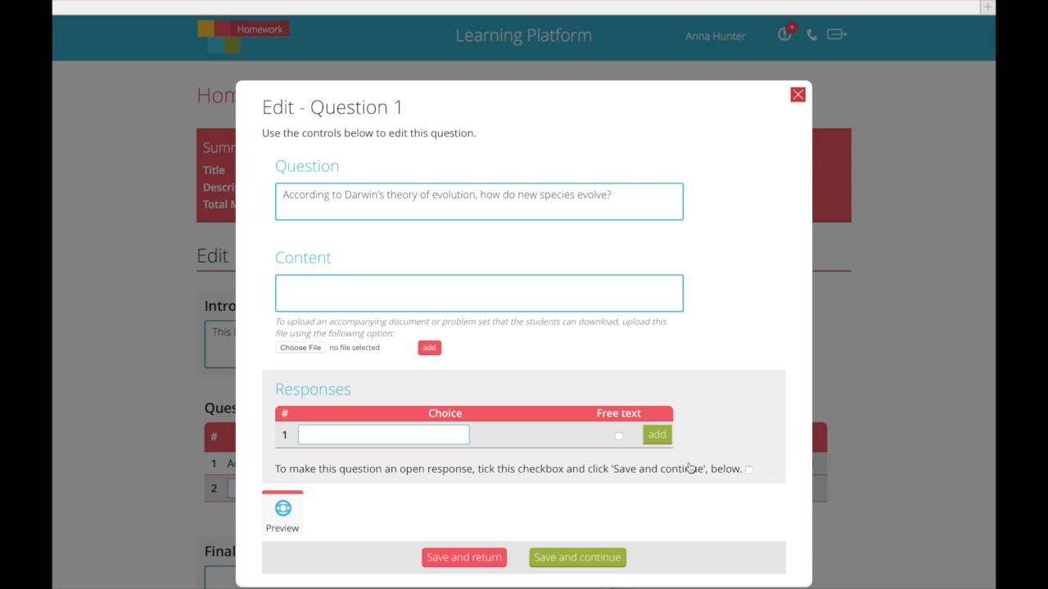
pyautogui.click(300, 348)
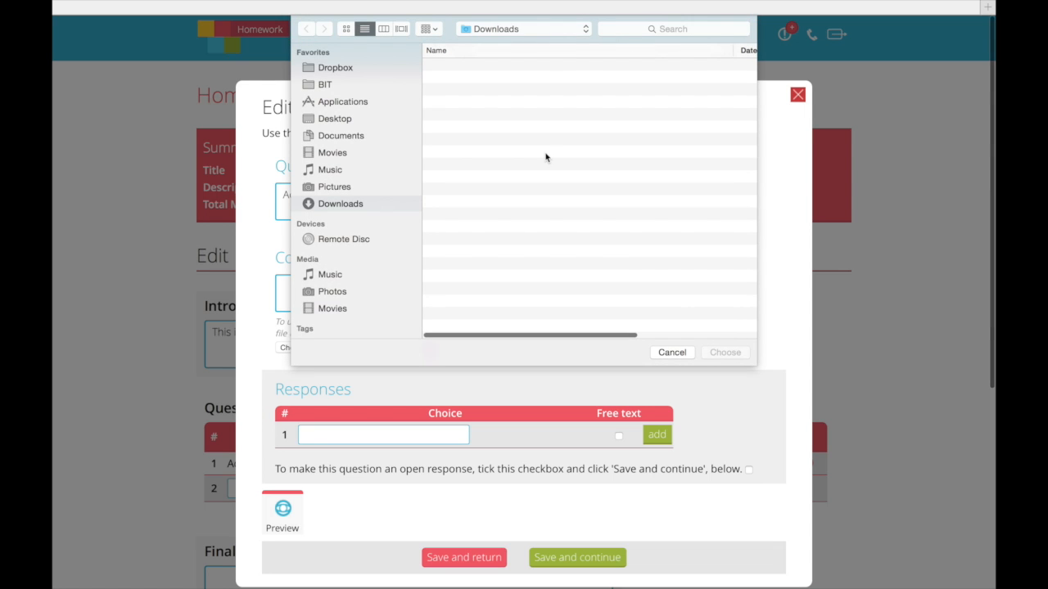
pyautogui.click(671, 352)
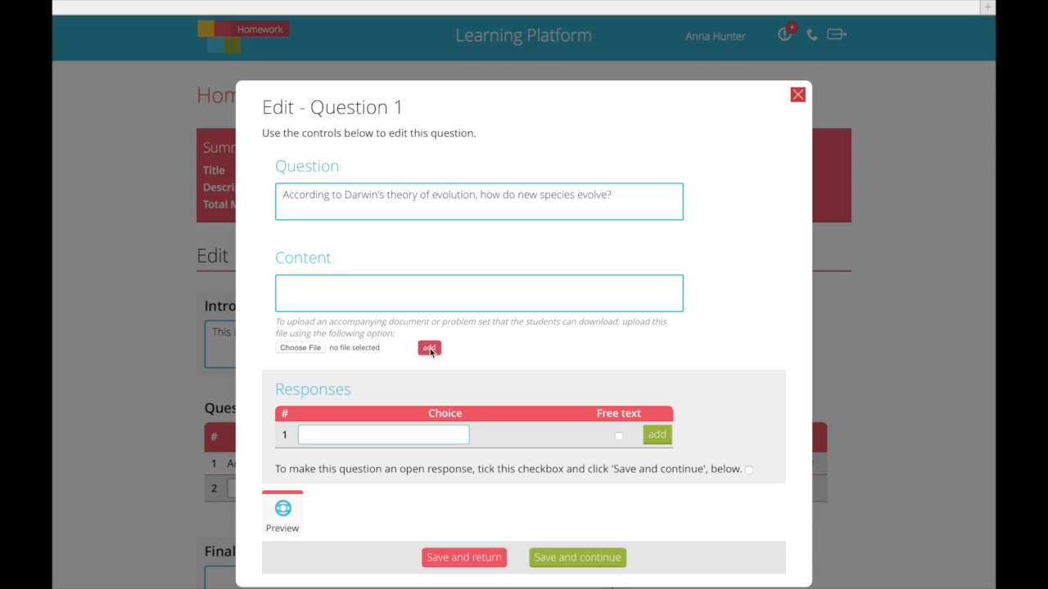
pyautogui.click(436, 437)
pyautogui.write('By artificial selection')
pyautogui.click(661, 439)
# - Add the choices "By natural selection" and "By unnatural selection", and move the unnatural selection choice up one place
pyautogui.click(345, 460)
pyautogui.write('By natural selection')
pyautogui.click(674, 460)
pyautogui.click(389, 487)
pyautogui.write('By unnatural selection')
pyautogui.click(676, 491)
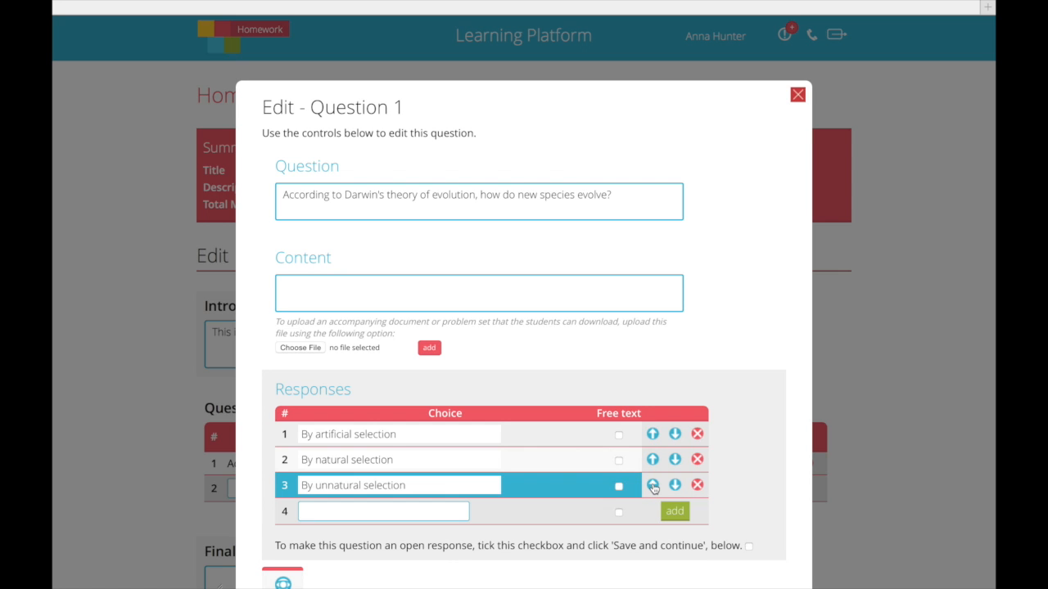
pyautogui.click(652, 486)
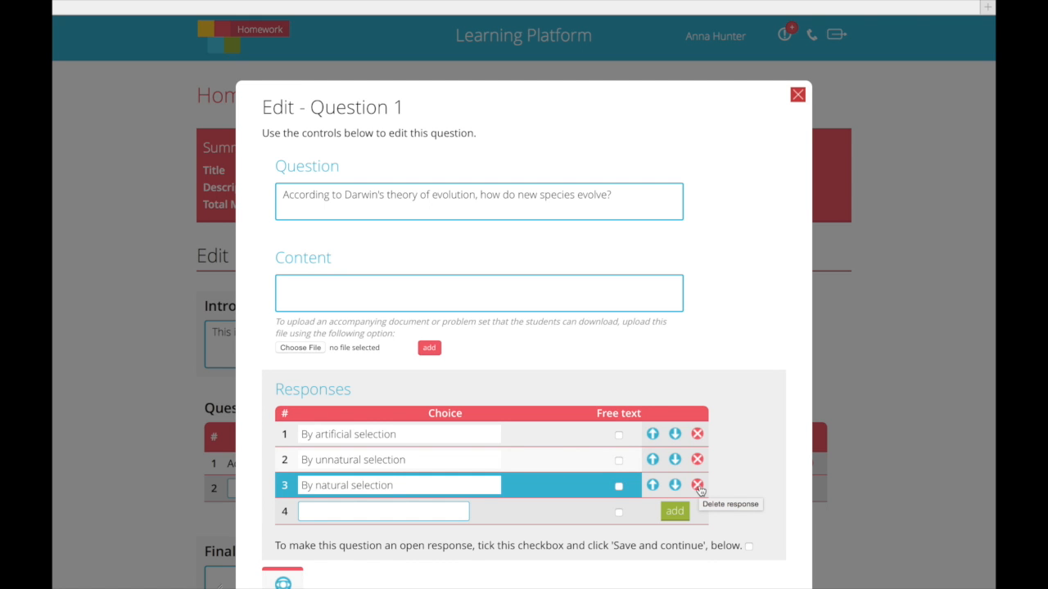
# - Preview the Darwin question as students see it, and save it and return to the homework page
pyautogui.scroll(-3, 699, 488)
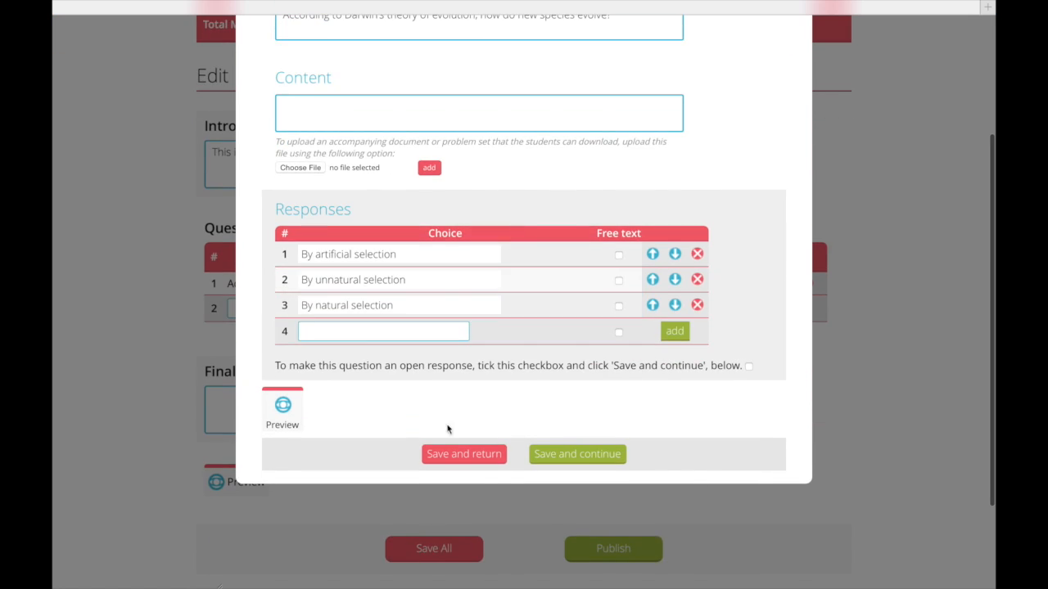
pyautogui.click(279, 410)
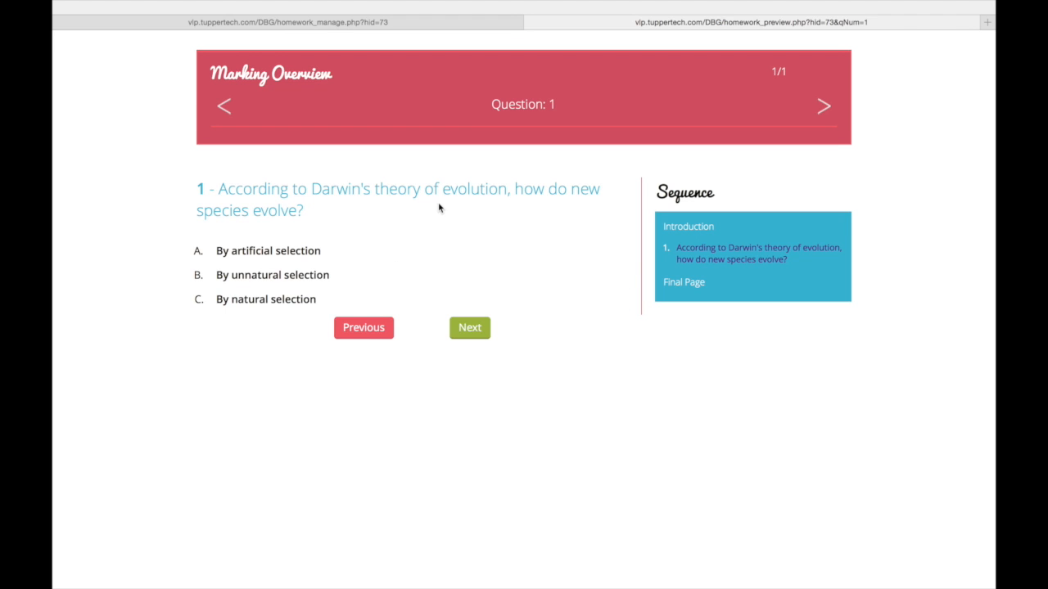
pyautogui.click(531, 22)
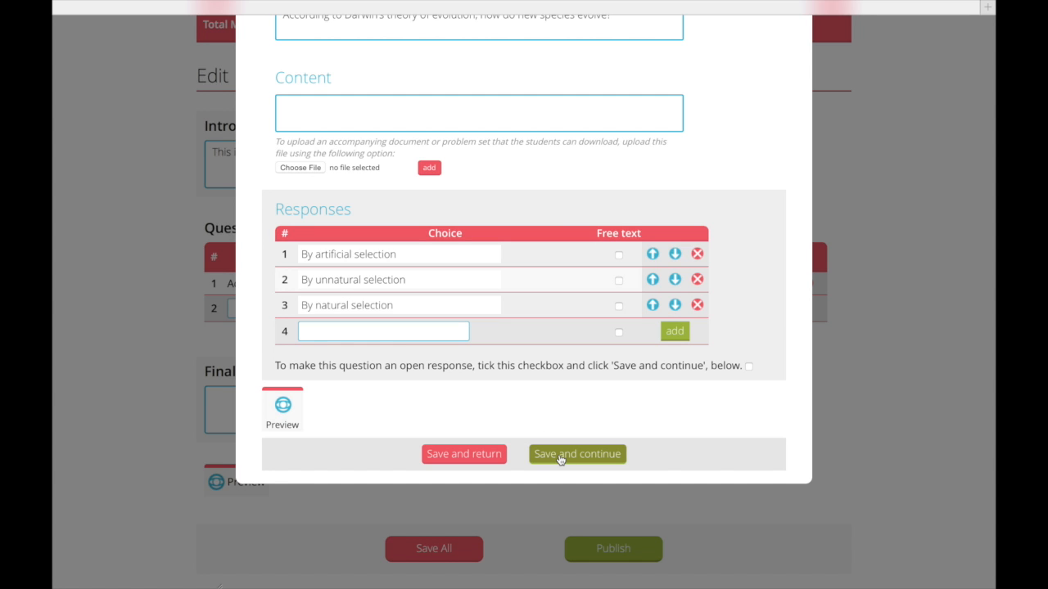
pyautogui.click(461, 455)
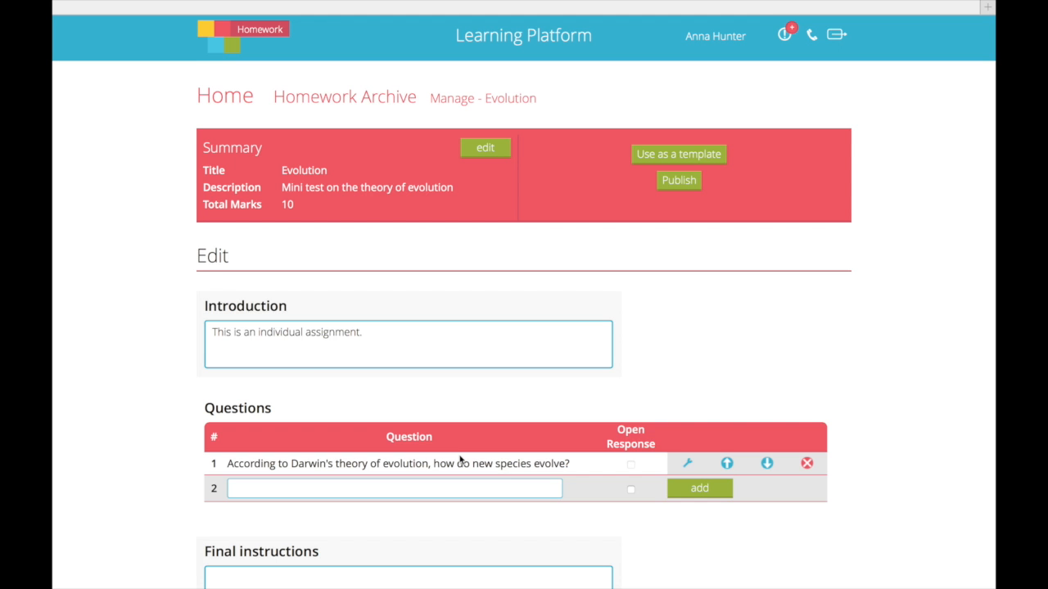
# - Add the question "Provide one reason why Lamarck's theory of evolution was discredited?" as an open response
pyautogui.click(434, 492)
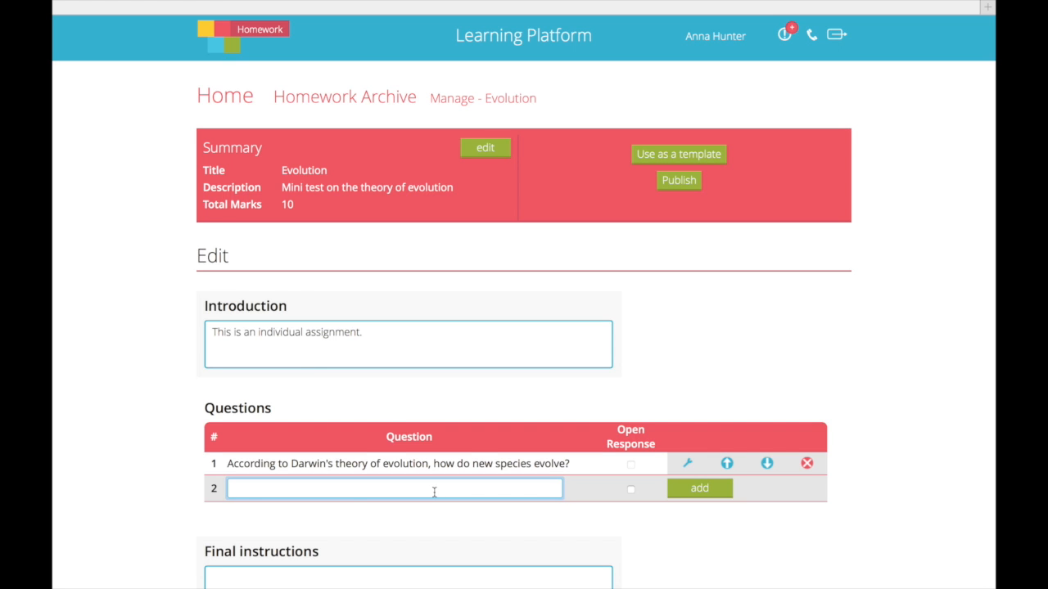
pyautogui.write("Provide one reason why Lamarck's theory of evolution was discredited?")
pyautogui.press('Right')
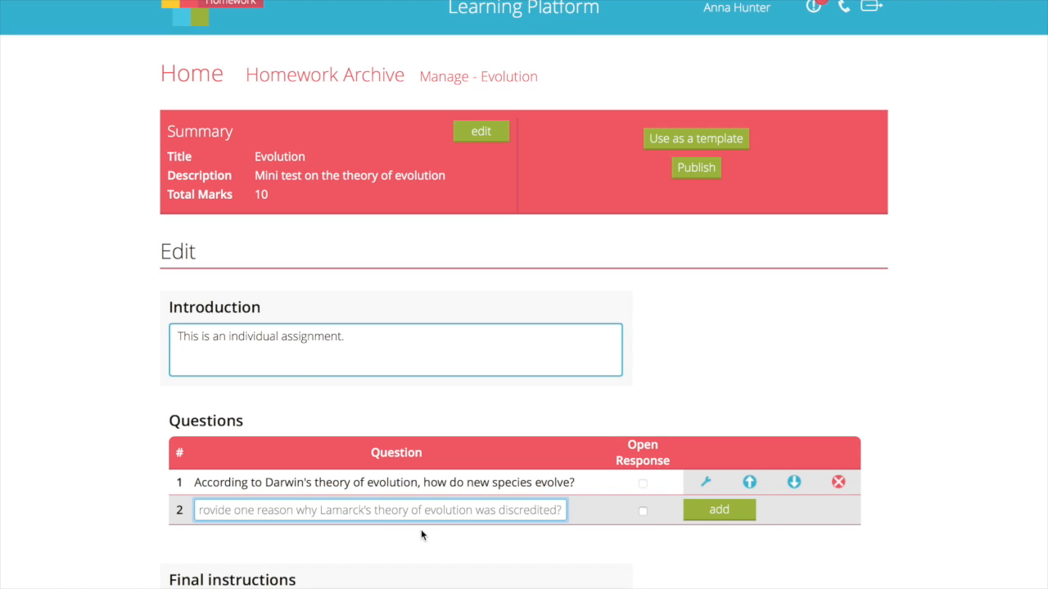
pyautogui.click(642, 513)
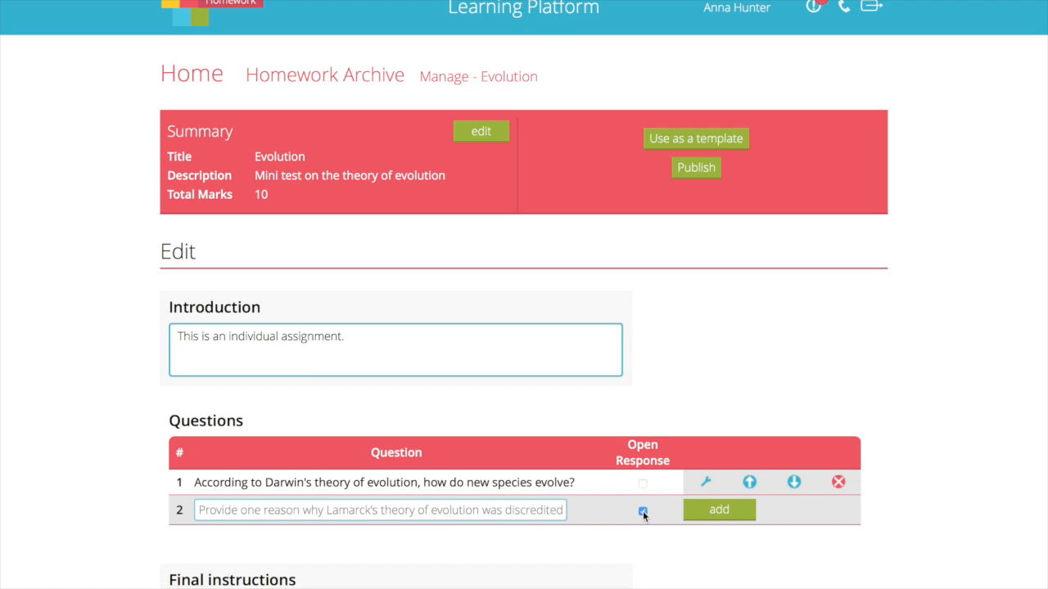
pyautogui.click(719, 510)
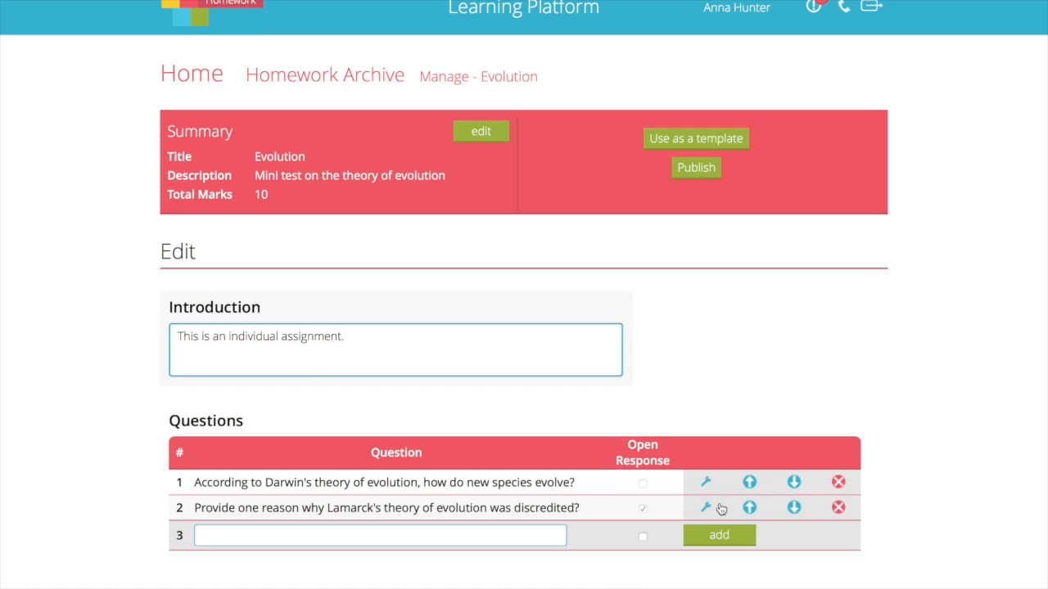
# - Add the third question "Match the following types of speciation with the descriptions below"
pyautogui.click(422, 536)
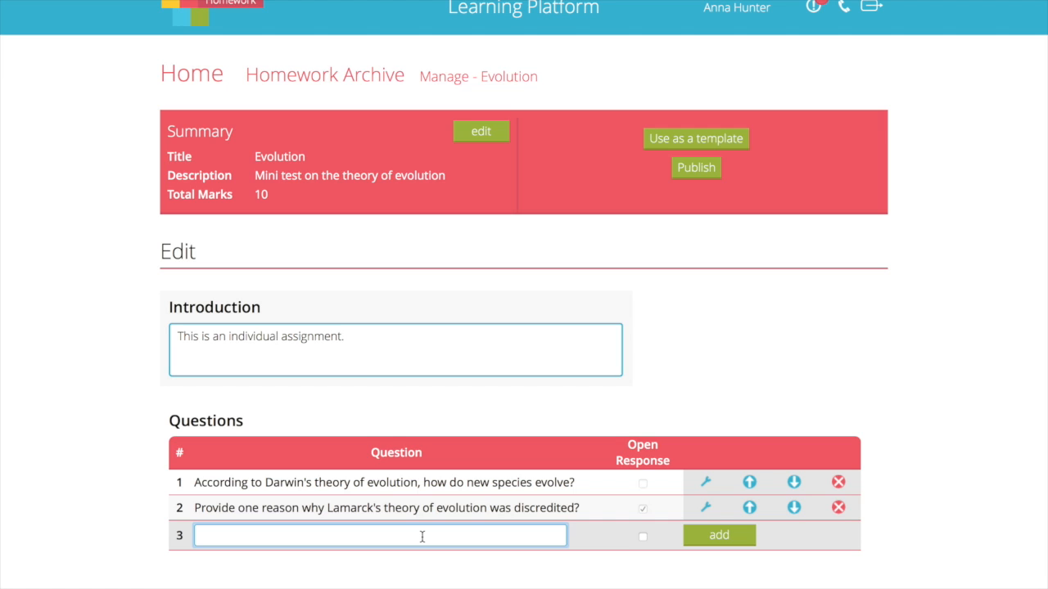
pyautogui.write('Match the following types of speciation with the descriptions below')
pyautogui.press('Right')
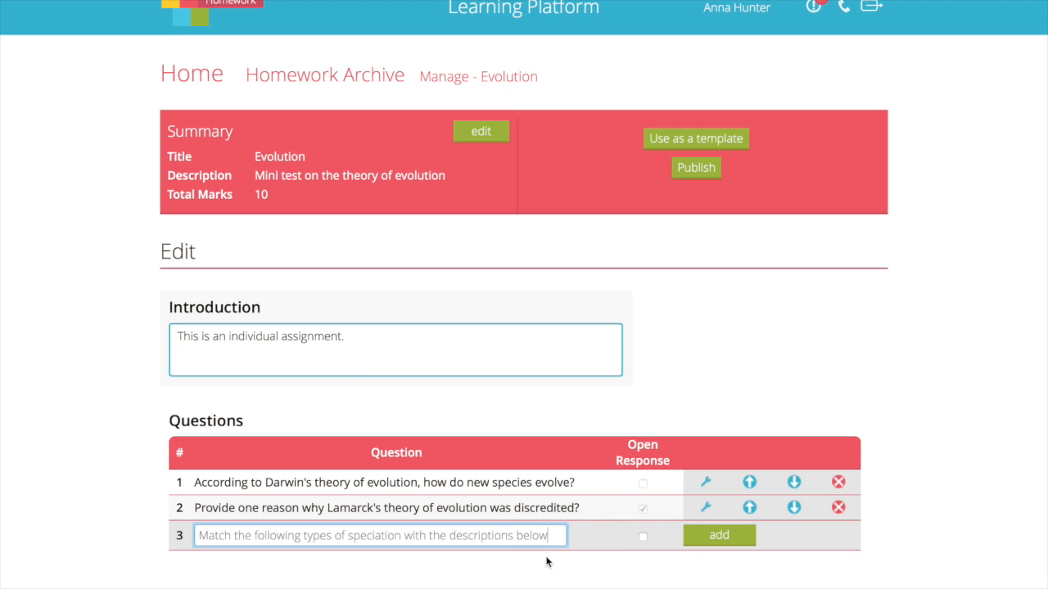
pyautogui.click(703, 537)
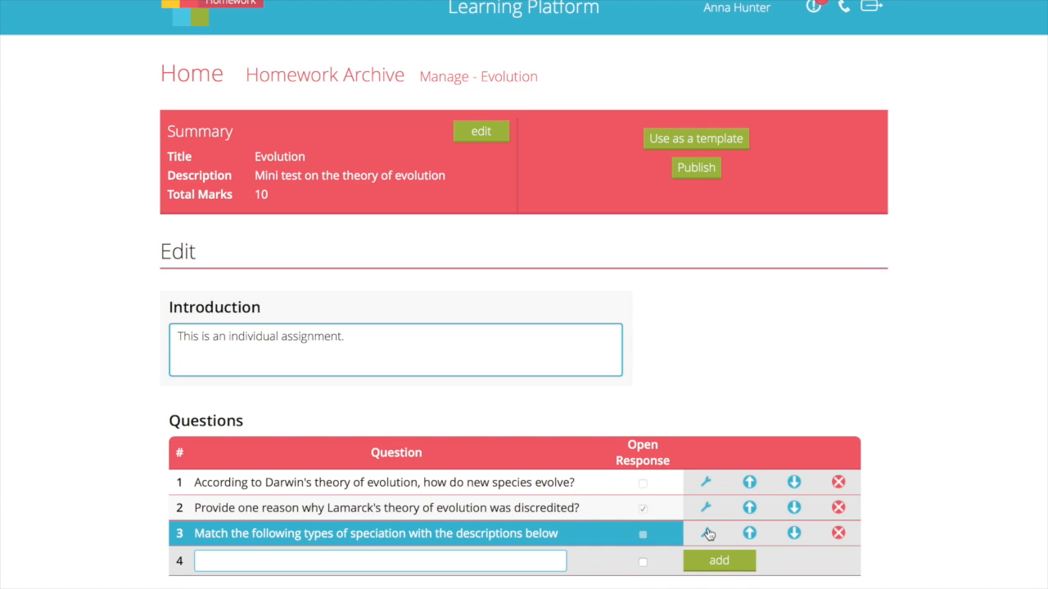
# - Open the speciation question for editing and list Allopatric speciation, Sympatric speciation and Cataclysmic speciation on separate lines as its content
pyautogui.click(705, 534)
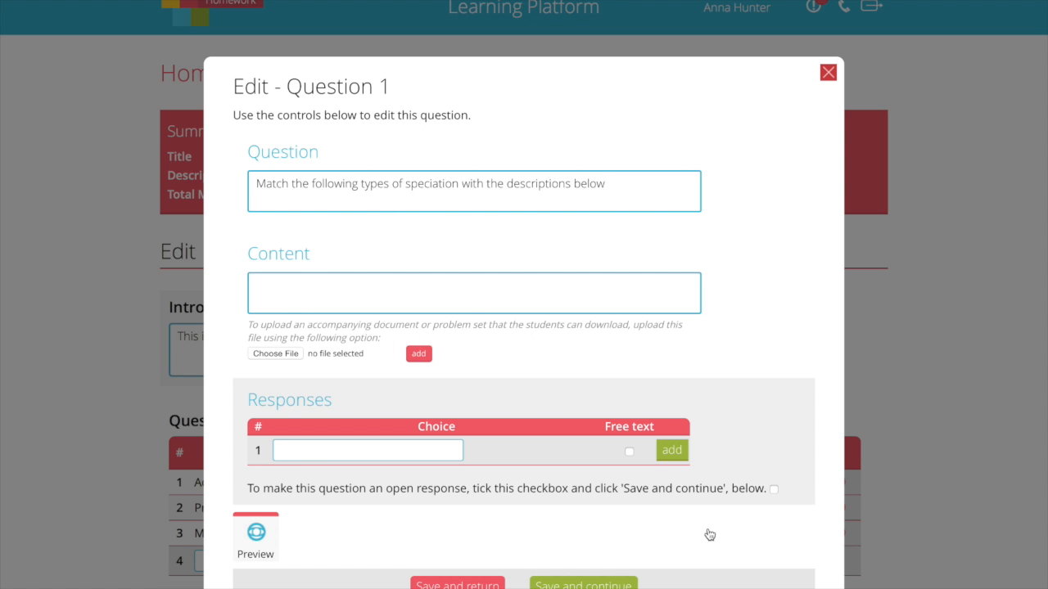
pyautogui.click(429, 282)
pyautogui.write('Allopatric speciation Sympatric speciation Cataclysmic speciation')
pyautogui.scroll(2, 409, 294)
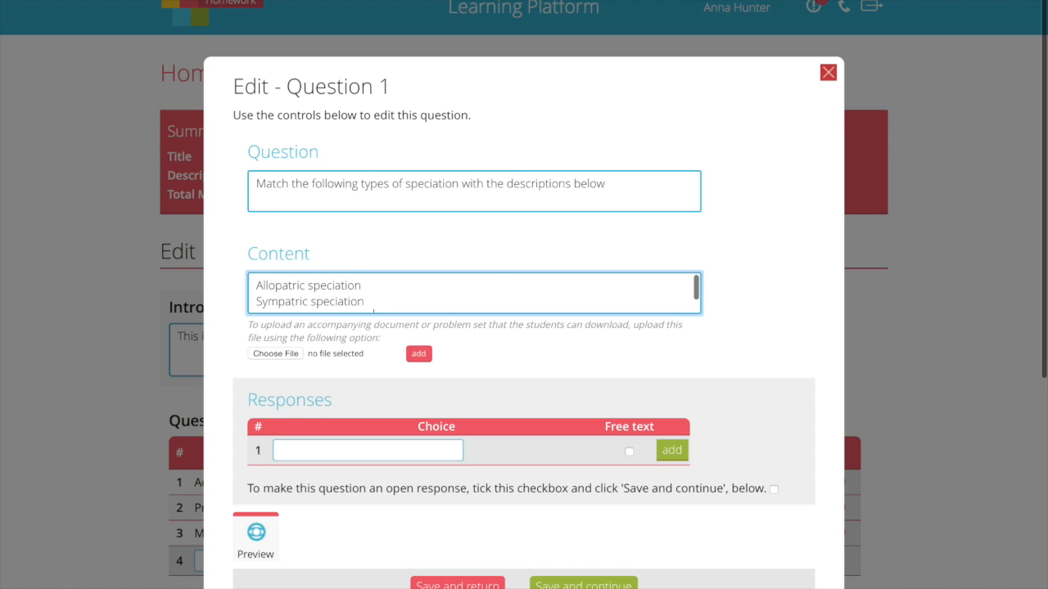
# - Add a free-text response choice starting "Two populations isolated from each other" and ending "interferes with genetic interchange"
pyautogui.click(375, 449)
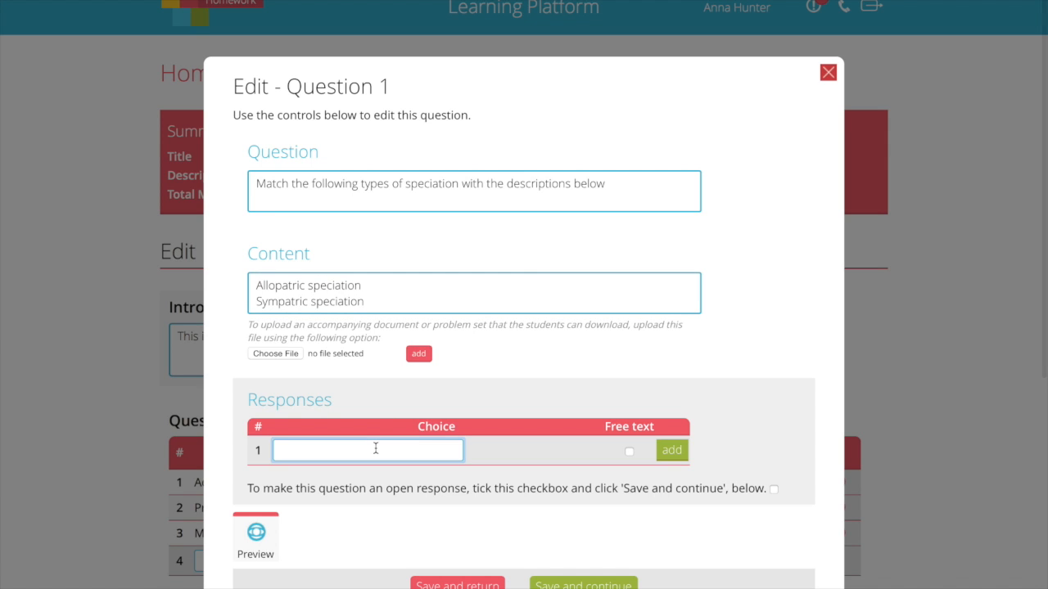
pyautogui.hotkey('ctrl', 'v')
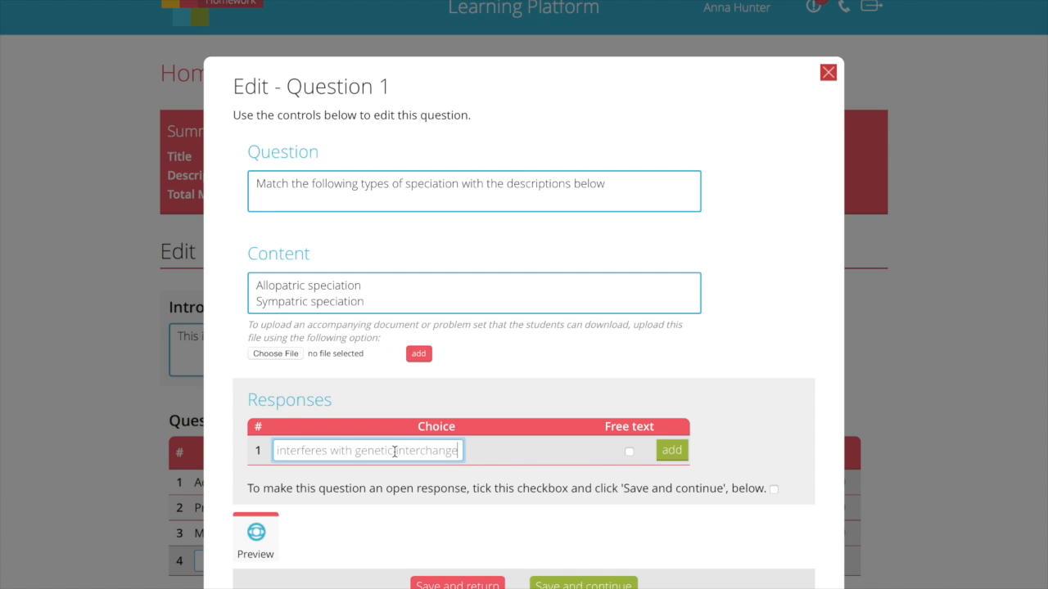
pyautogui.click(629, 451)
pyautogui.click(671, 453)
# - Add a second free-text response choice describing new species evolving from a single ancestral species in the same geographic region
pyautogui.click(391, 481)
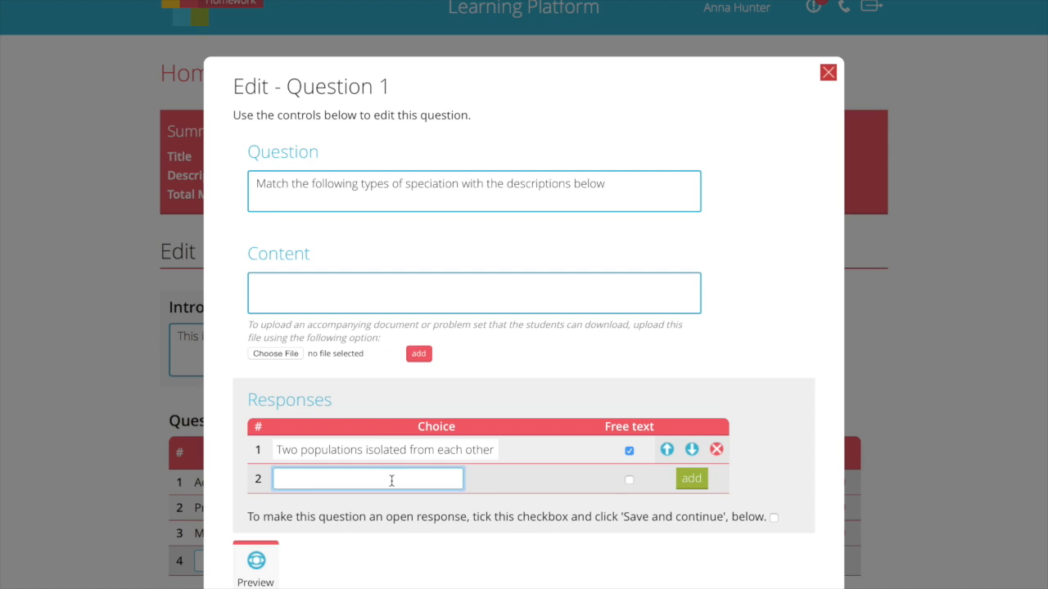
pyautogui.hotkey('ctrl', 'v')
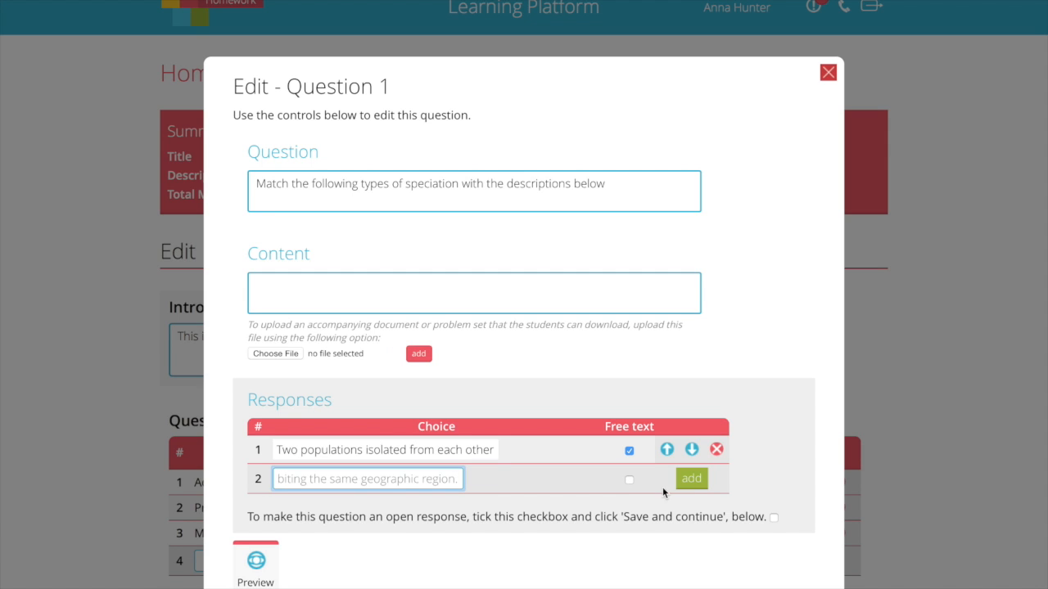
pyautogui.click(629, 479)
pyautogui.click(689, 481)
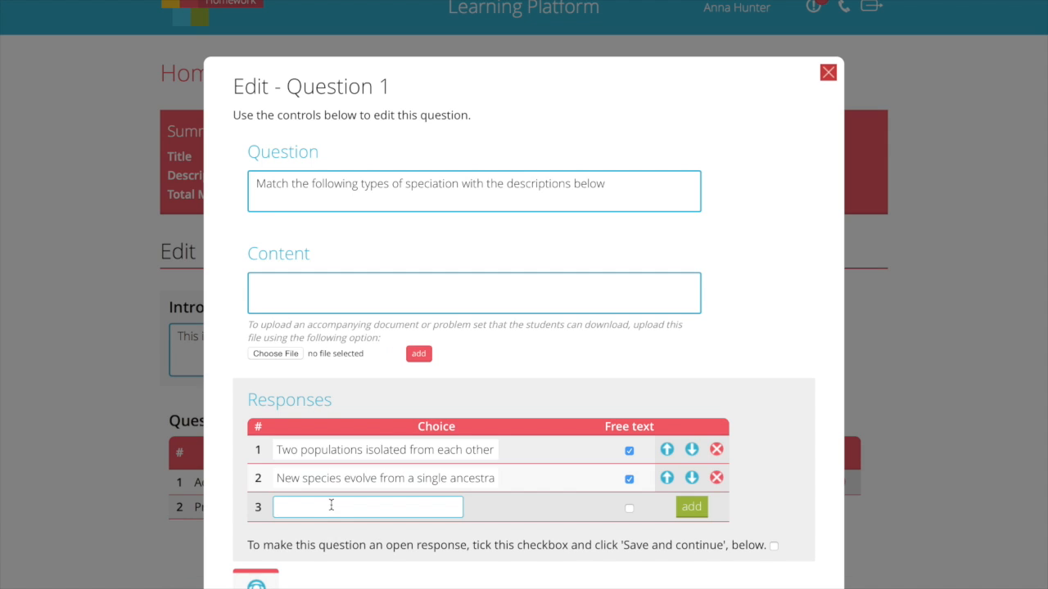
# - Add a third free-text response choice reading "Speciation that occurs during a short time in the geological time line"
pyautogui.click(316, 509)
pyautogui.hotkey('ctrl', 'v')
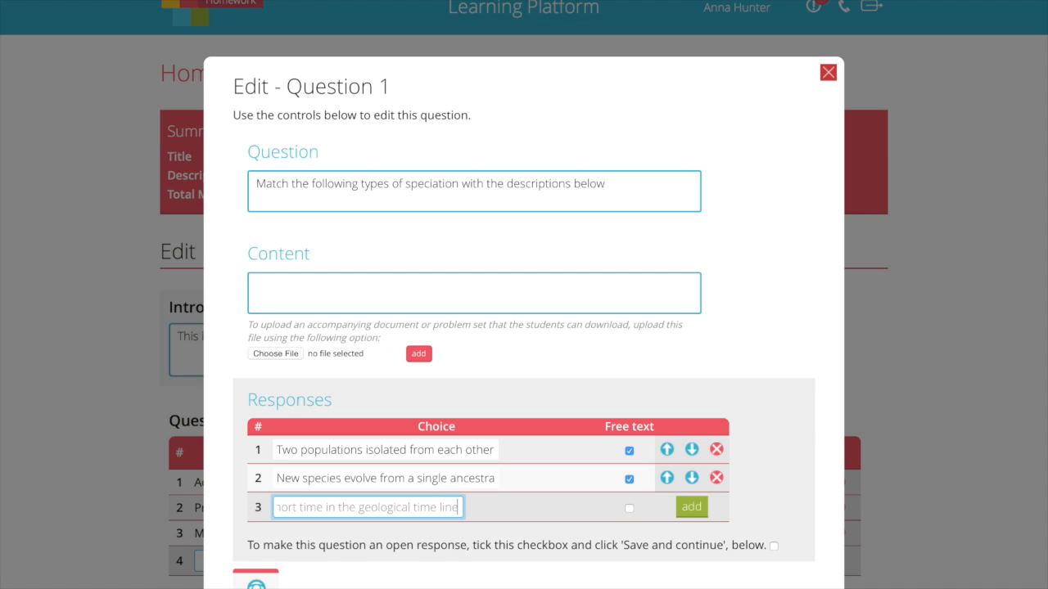
pyautogui.click(628, 507)
pyautogui.click(687, 507)
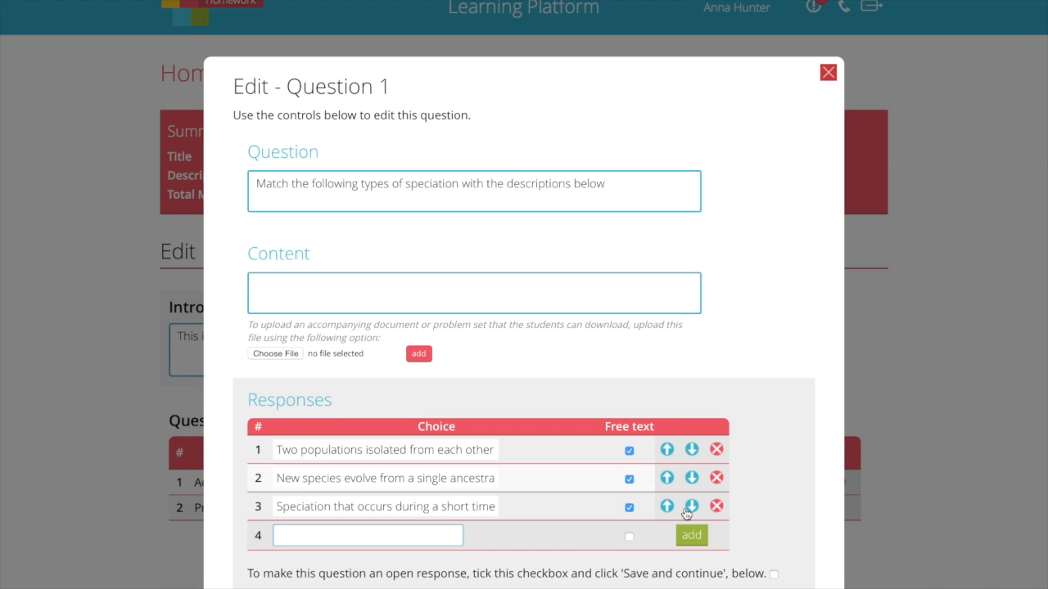
# - Preview the speciation question as students see it, and save it and return to the homework's edit page
pyautogui.scroll(-1, 335, 573)
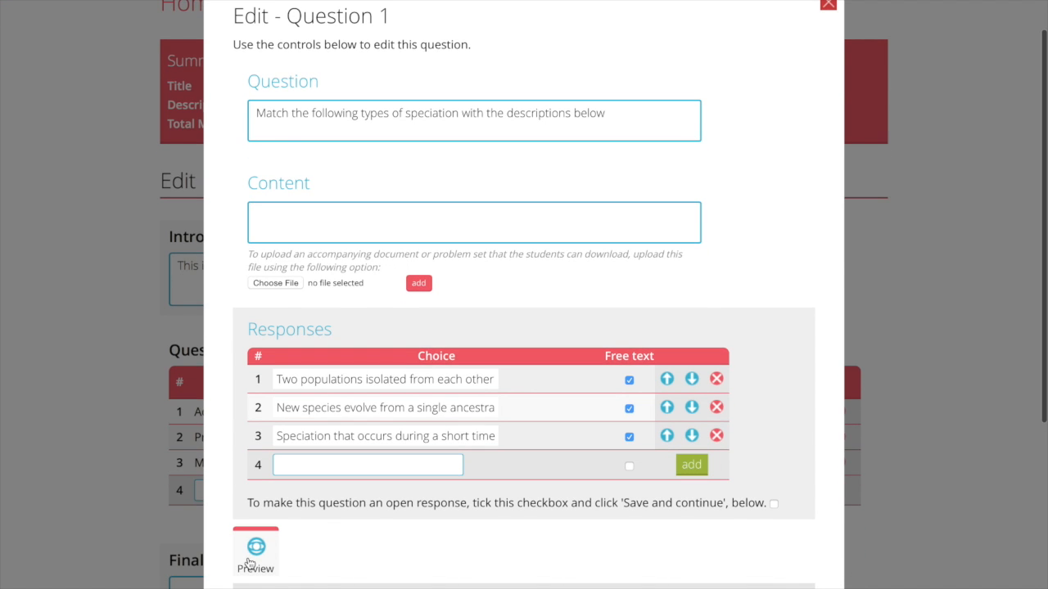
pyautogui.click(252, 556)
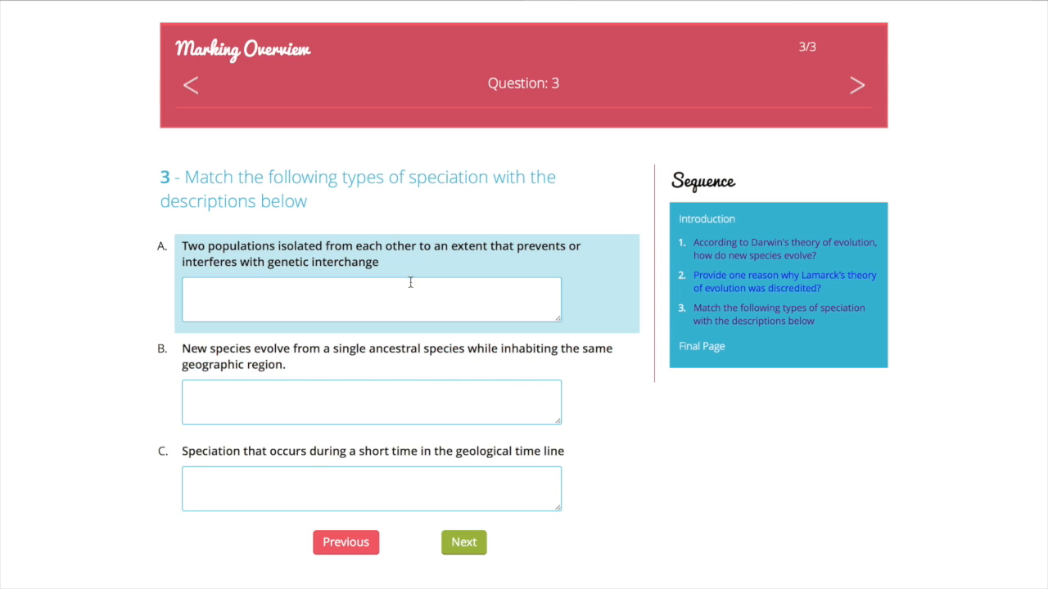
pyautogui.click(535, 0)
pyautogui.scroll(-3, 511, 154)
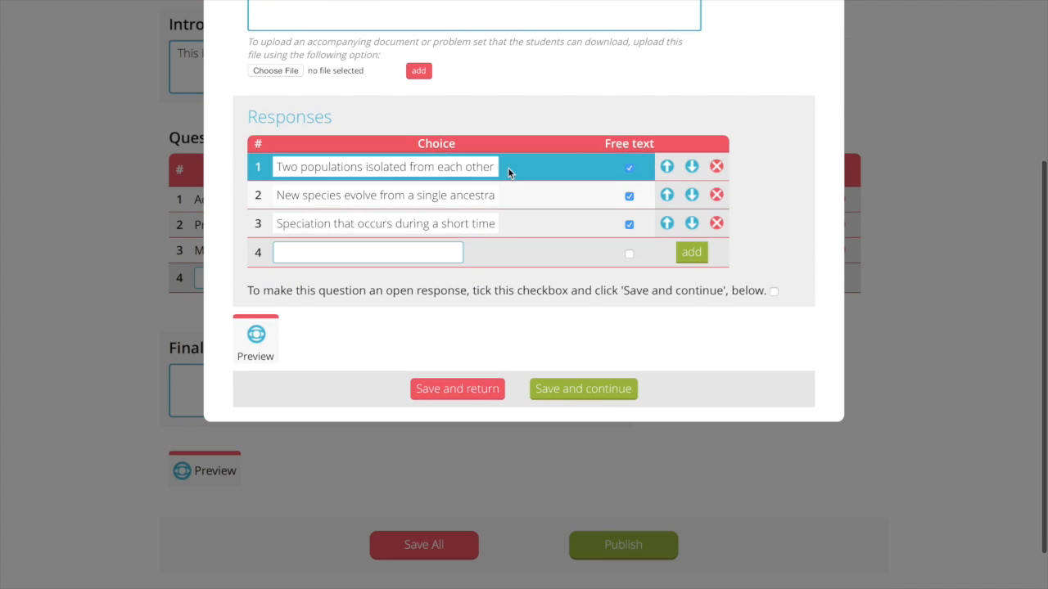
pyautogui.click(483, 395)
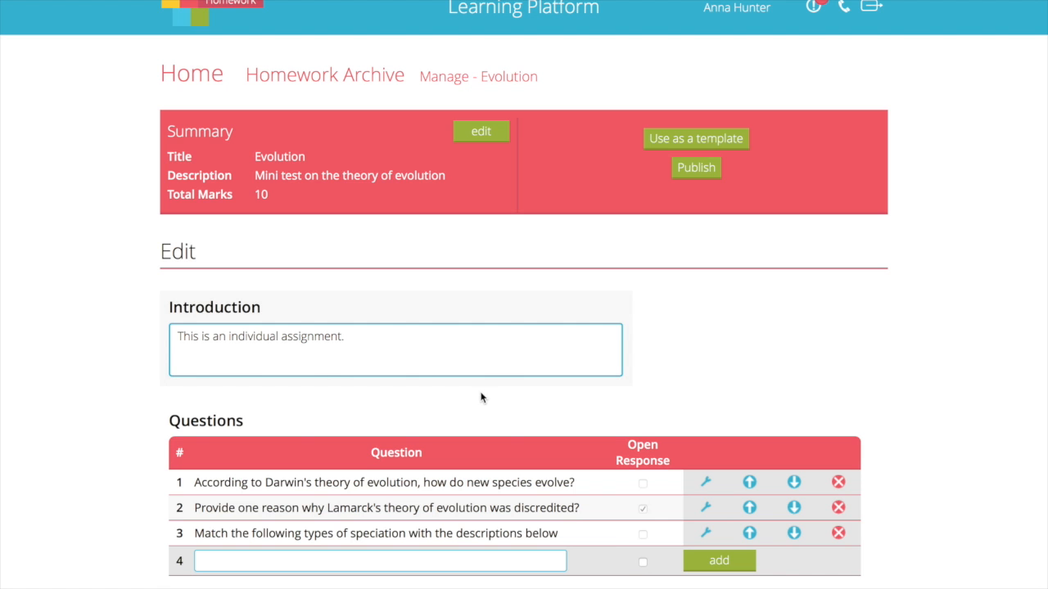
# - Enter "Good luck!" as the homework's final instructions and save all changes
pyautogui.scroll(-3, 481, 397)
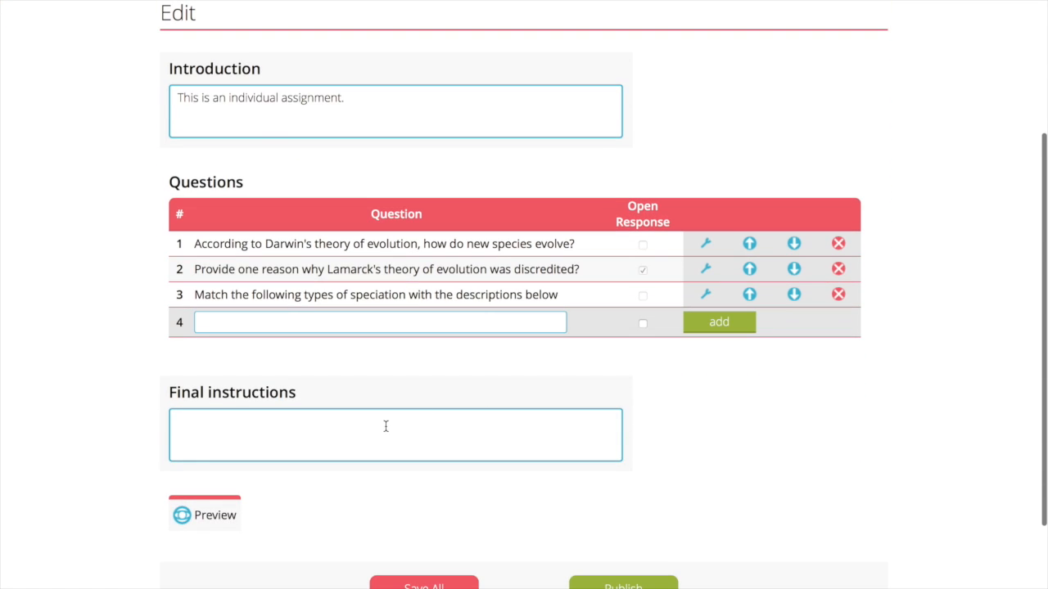
pyautogui.click(385, 426)
pyautogui.write('Go')
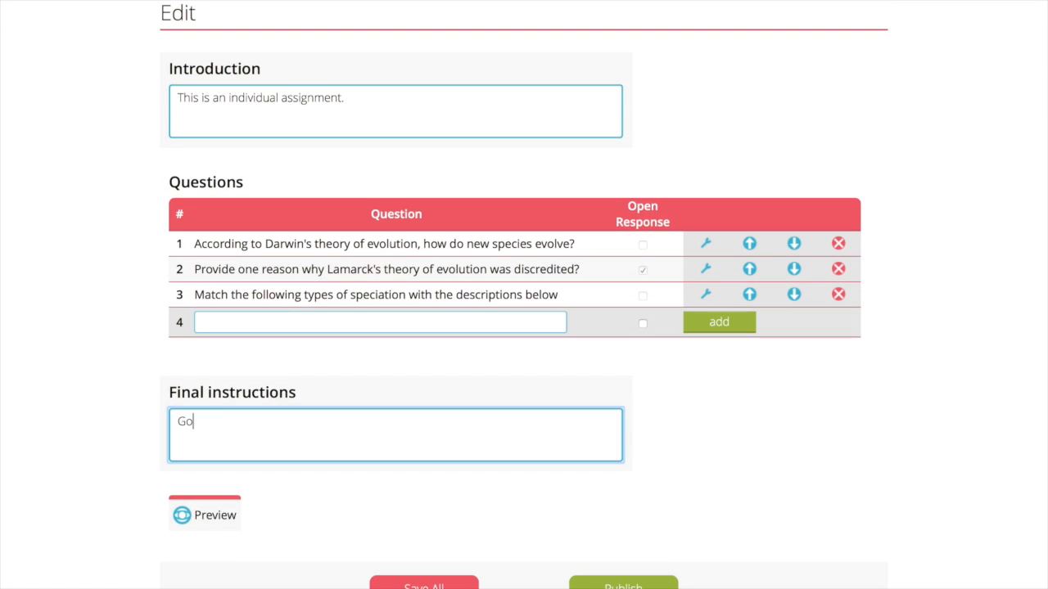
pyautogui.write('od luck!')
pyautogui.click(424, 585)
pyautogui.scroll(-4, 439, 587)
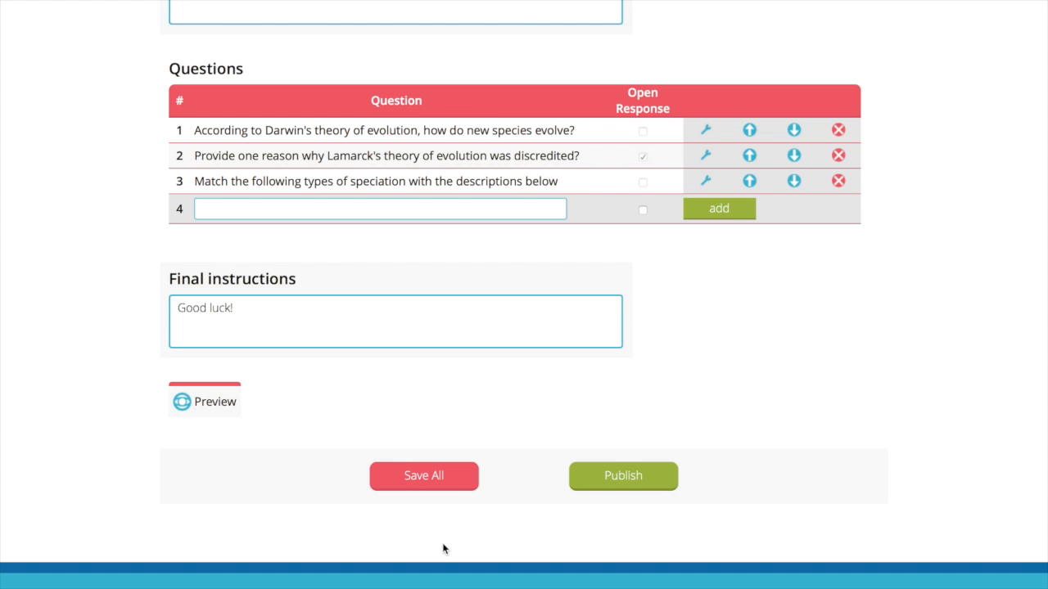
# - Publish the Evolution homework to the Science B class with a deadline of 15-11-2014
pyautogui.click(604, 482)
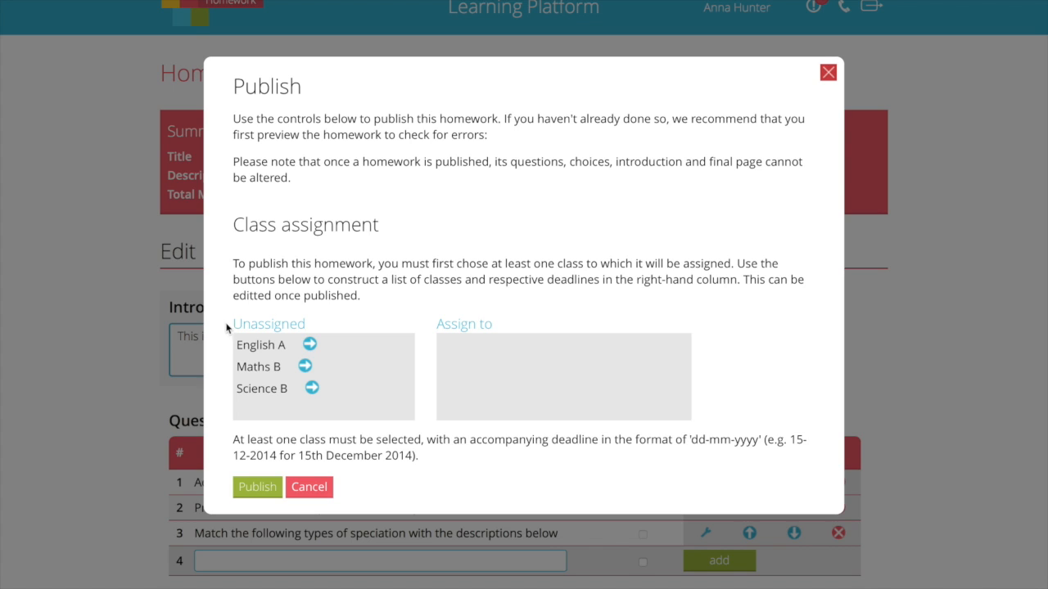
pyautogui.click(312, 391)
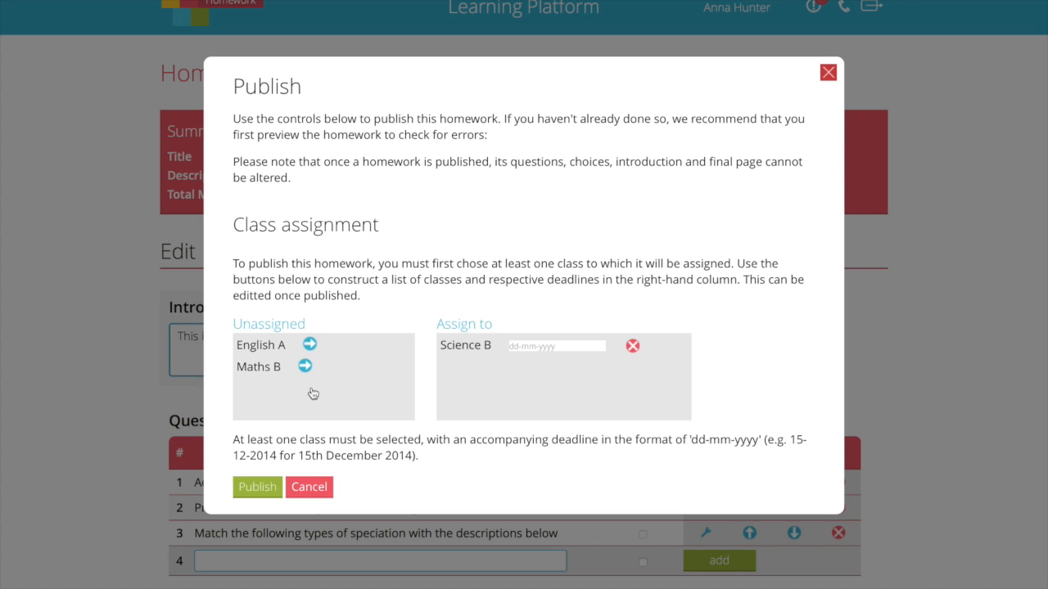
pyautogui.click(515, 346)
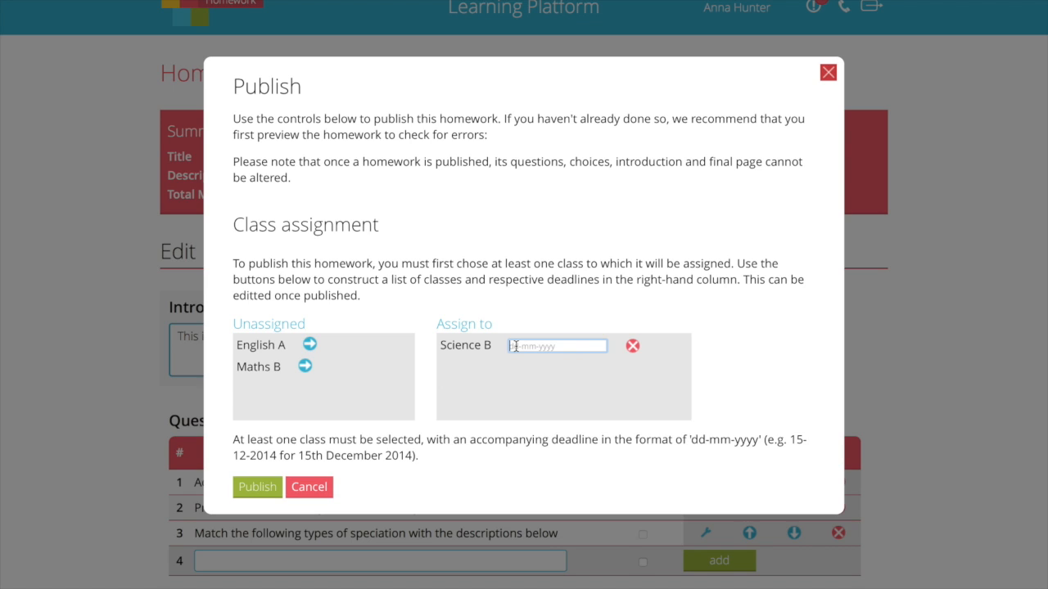
pyautogui.write('15-11-20145-11-2014')
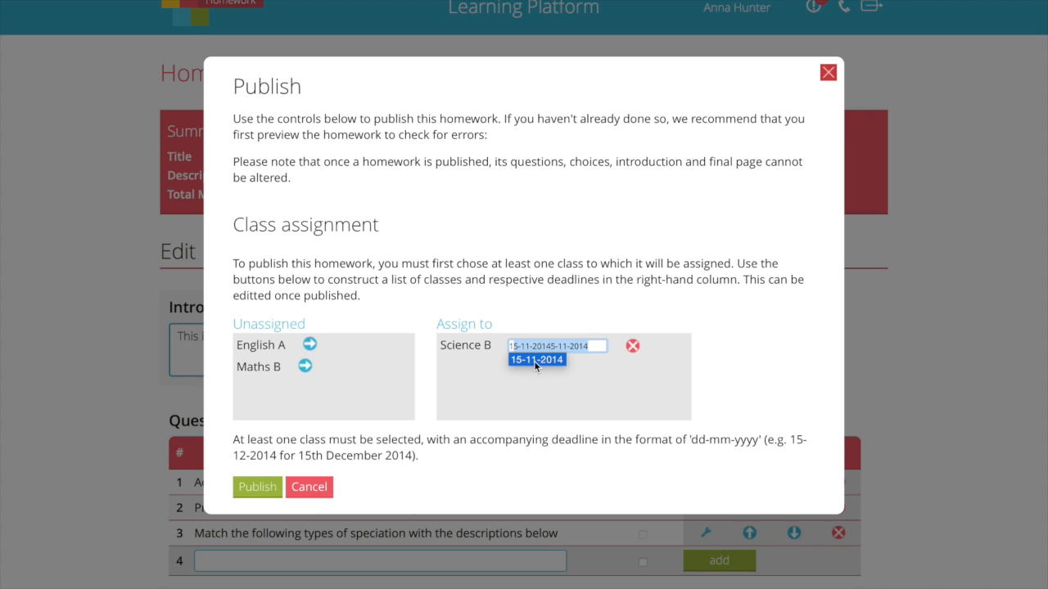
pyautogui.click(528, 381)
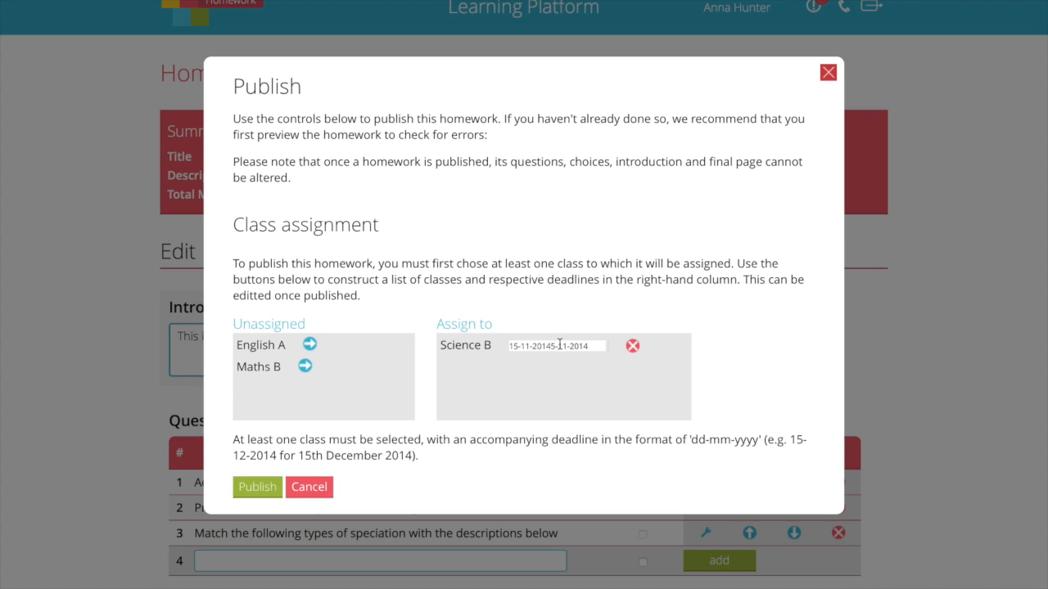
pyautogui.click(591, 345)
pyautogui.moveTo(592, 345); pyautogui.dragTo(551, 346)
pyautogui.press('BackSpace')
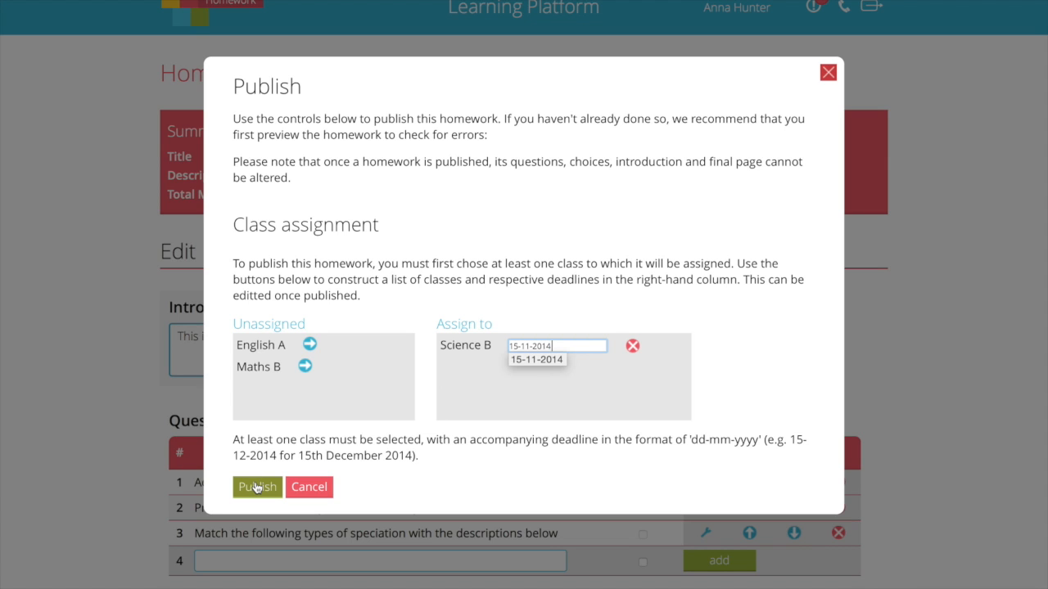
pyautogui.click(257, 486)
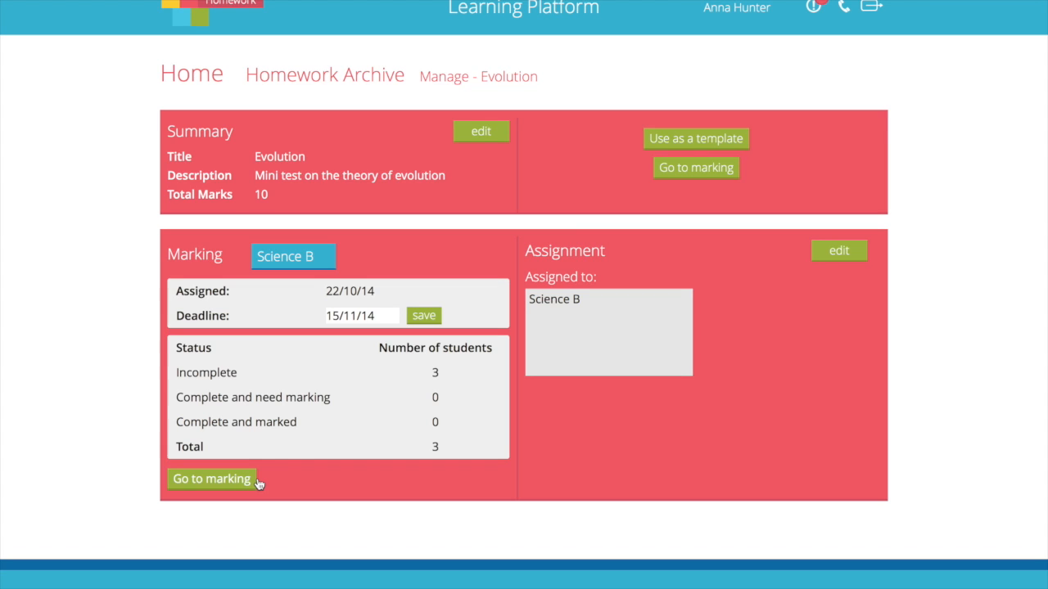